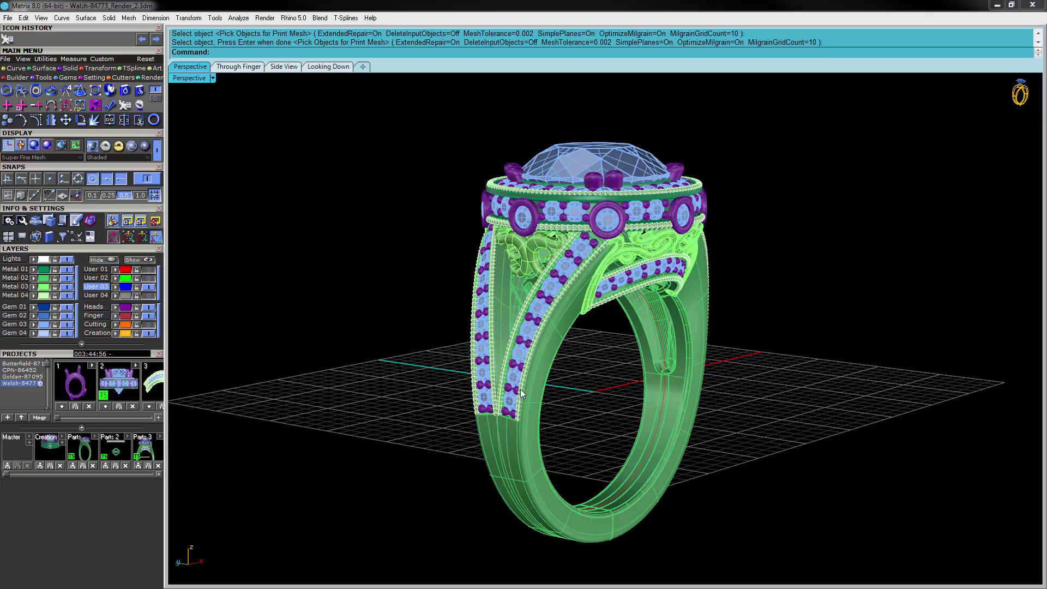
# Step: Ungroup every object in the ring model and check that the split shank parts can be selected individually
pyautogui.hotkey('ctrl', 'a')
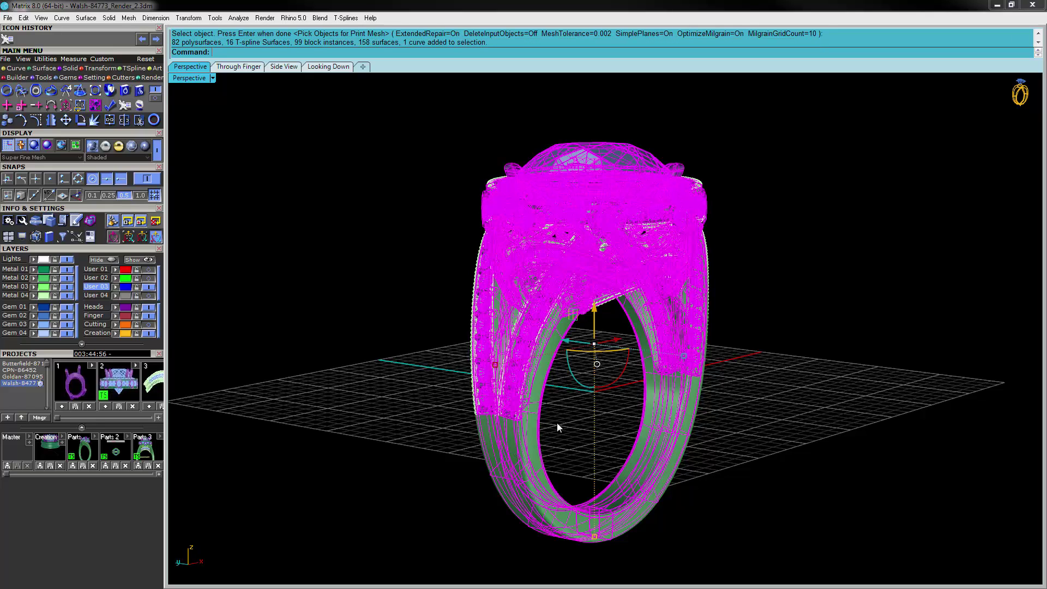
pyautogui.write('ungroup')
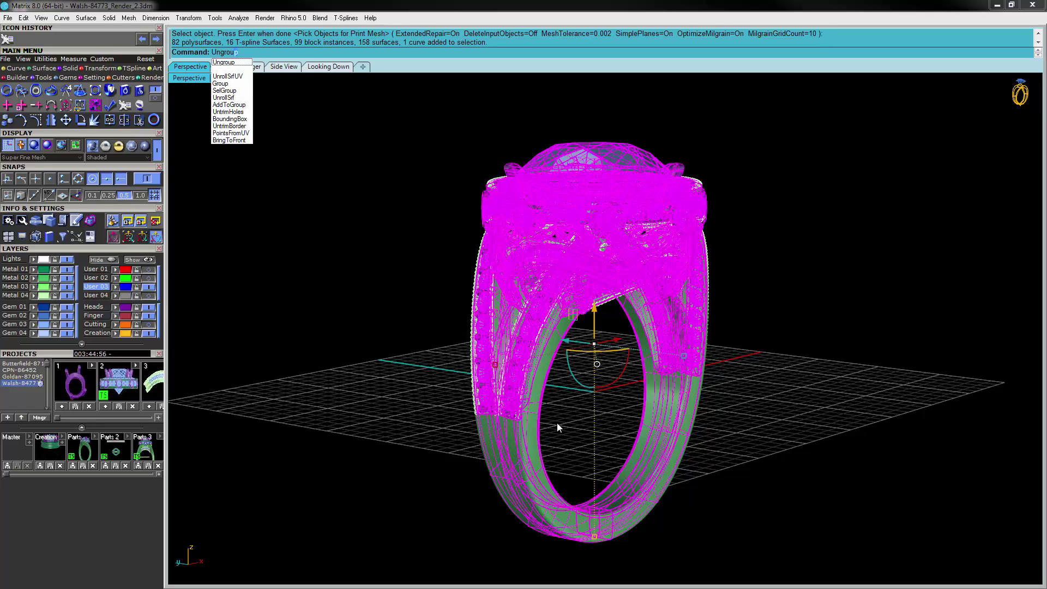
pyautogui.press('Return')
pyautogui.click(422, 386)
pyautogui.click(501, 450)
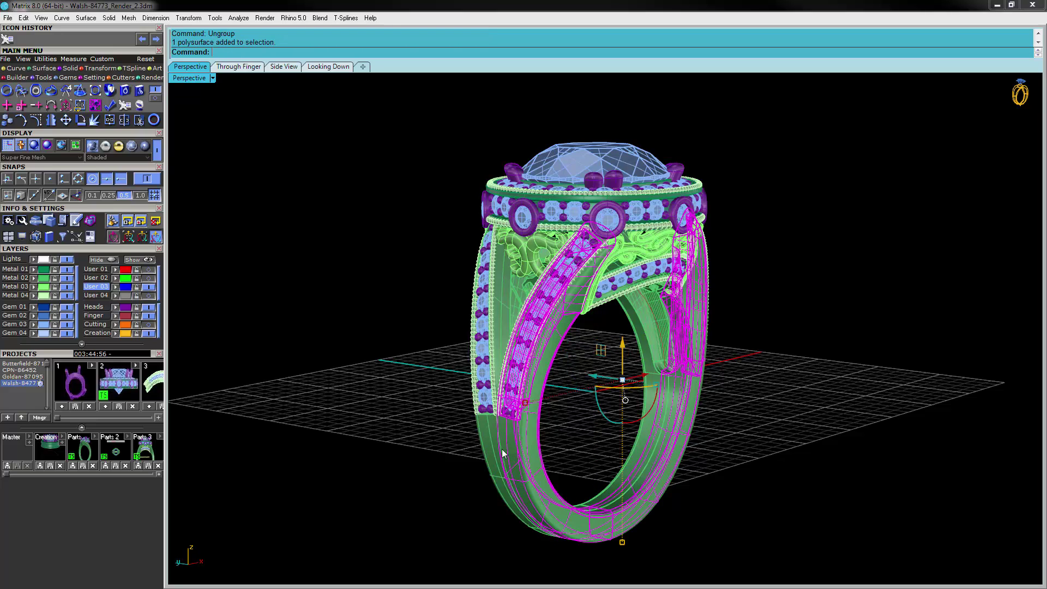
pyautogui.click(481, 445)
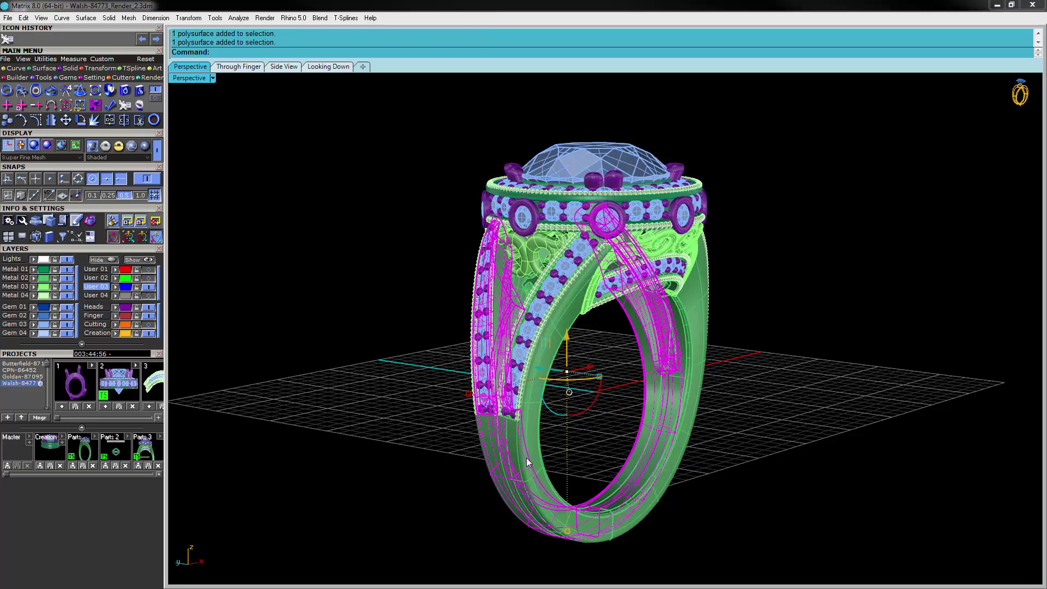
pyautogui.click(596, 421)
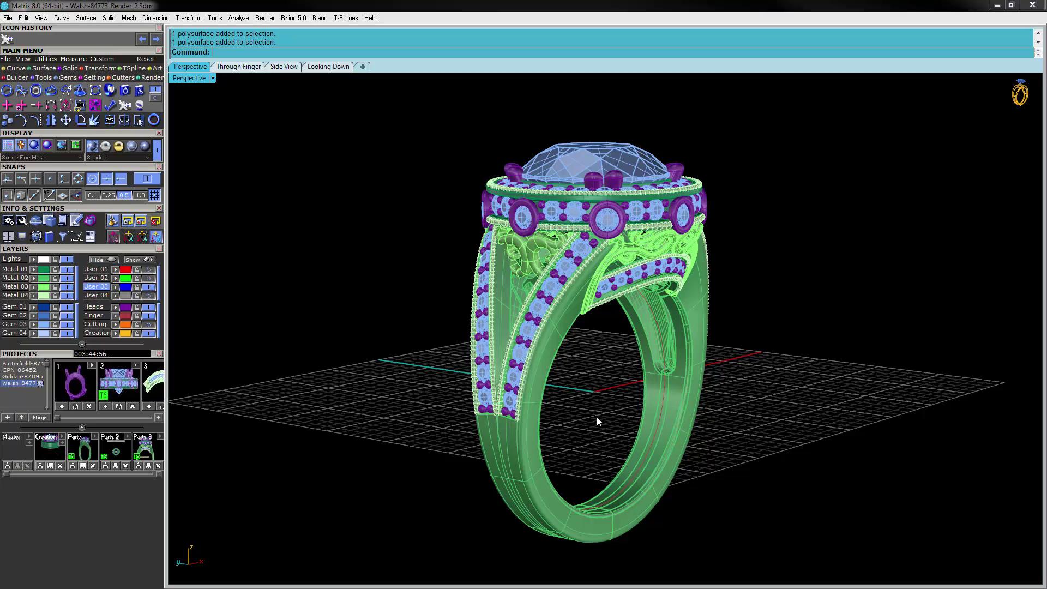
# Step: Hide the Gem 03 layer and inspect the ring's remaining metal, prong and bezel parts from several angles
pyautogui.moveTo(764, 353); pyautogui.dragTo(395, 284, button='right')
pyautogui.scroll(5, 551, 230)
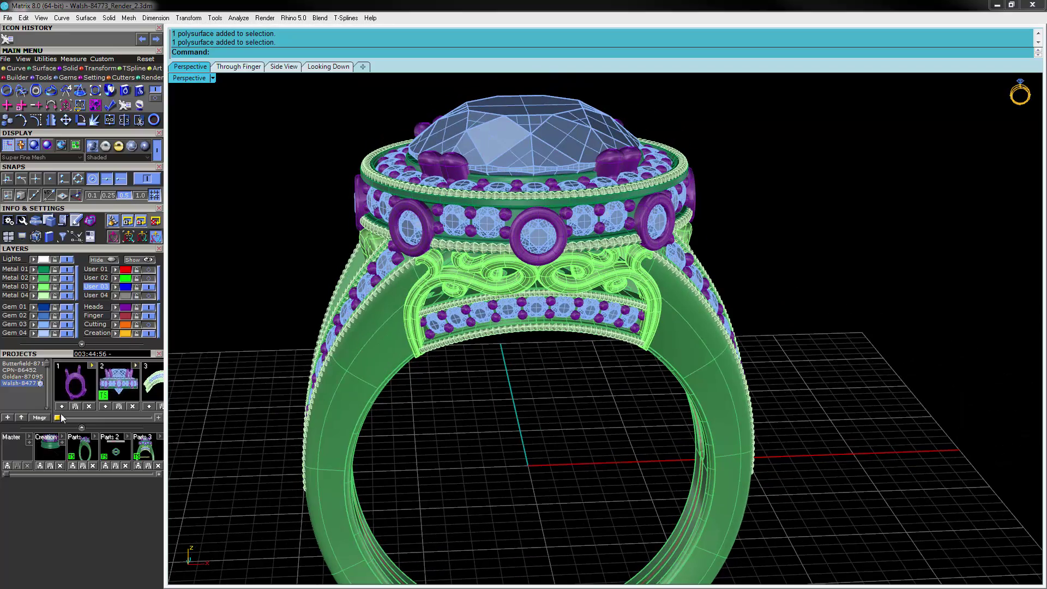
pyautogui.click(66, 325)
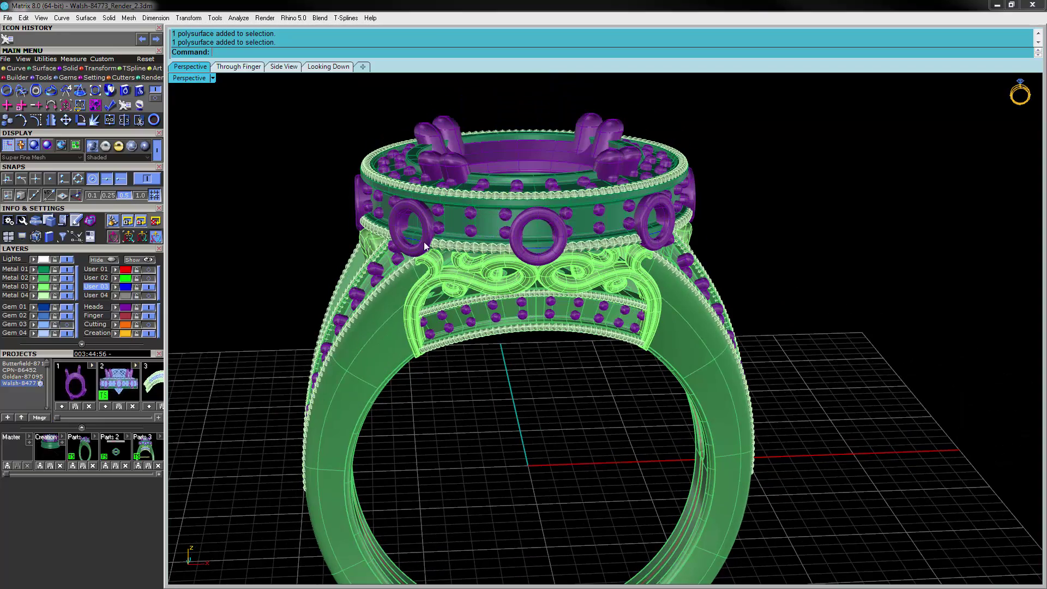
pyautogui.moveTo(424, 241); pyautogui.dragTo(619, 100, button='right')
pyautogui.moveTo(613, 203); pyautogui.dragTo(559, 282, button='right')
pyautogui.scroll(5, 646, 272)
pyautogui.scroll(-3, 589, 263)
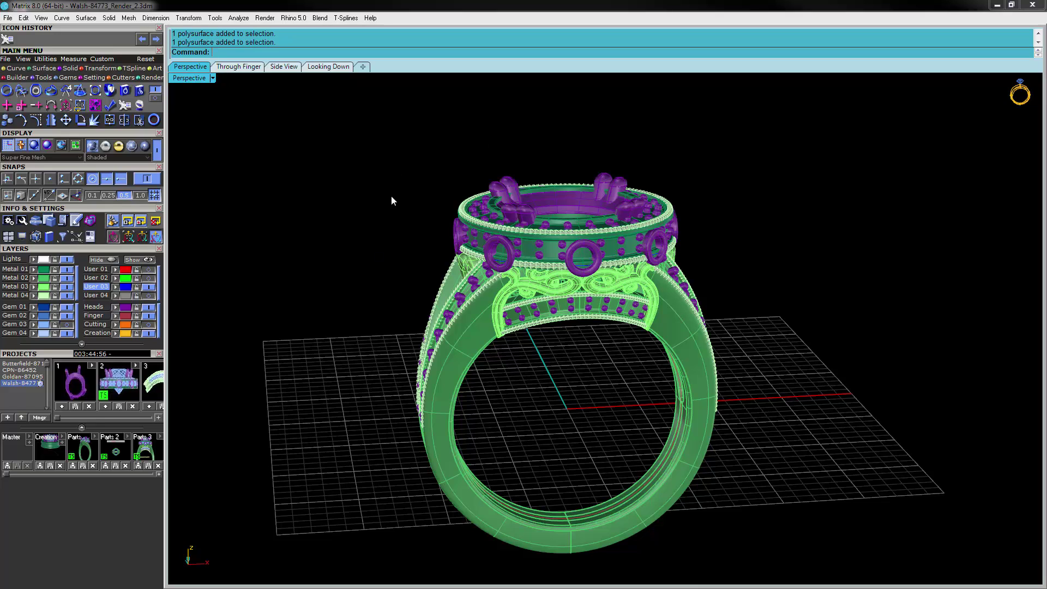
pyautogui.moveTo(353, 145)
pyautogui.mouseDown()
pyautogui.moveTo(801, 582)
pyautogui.moveTo(816, 565)
pyautogui.moveTo(369, 183)
pyautogui.moveTo(360, 163)
pyautogui.mouseUp()
# Step: Generate a print mesh from all visible ring parts, keeping the current mesh options
pyautogui.click(123, 105)
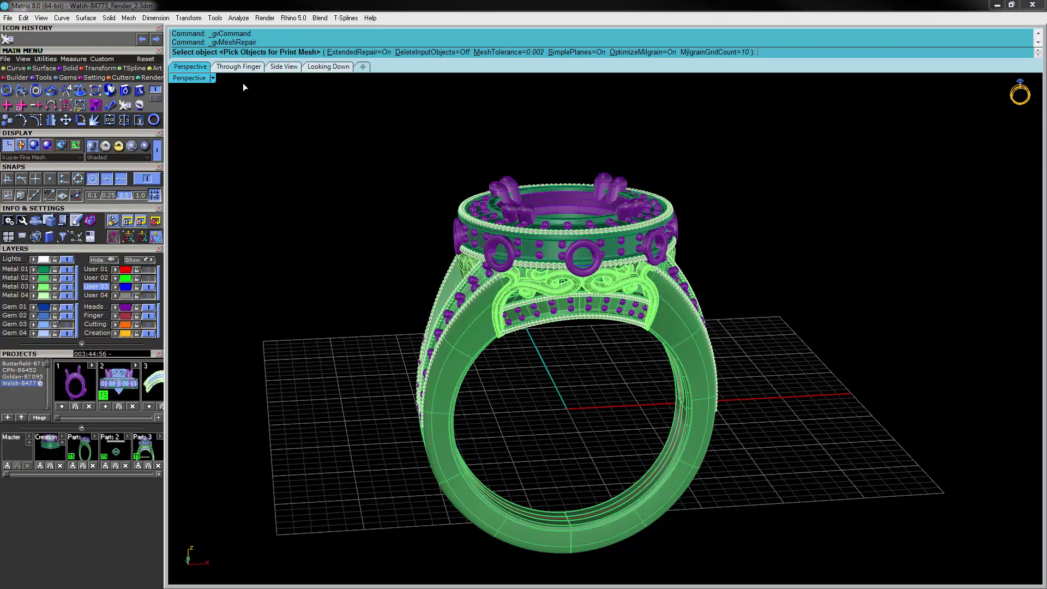
pyautogui.moveTo(297, 157); pyautogui.dragTo(843, 582)
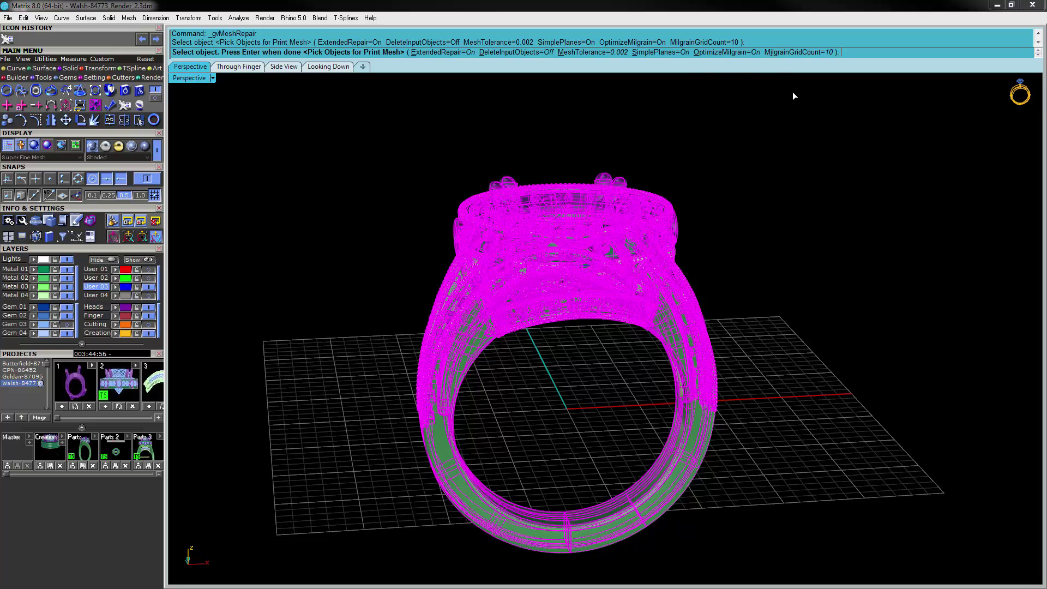
pyautogui.moveTo(778, 182); pyautogui.dragTo(759, 193, button='right')
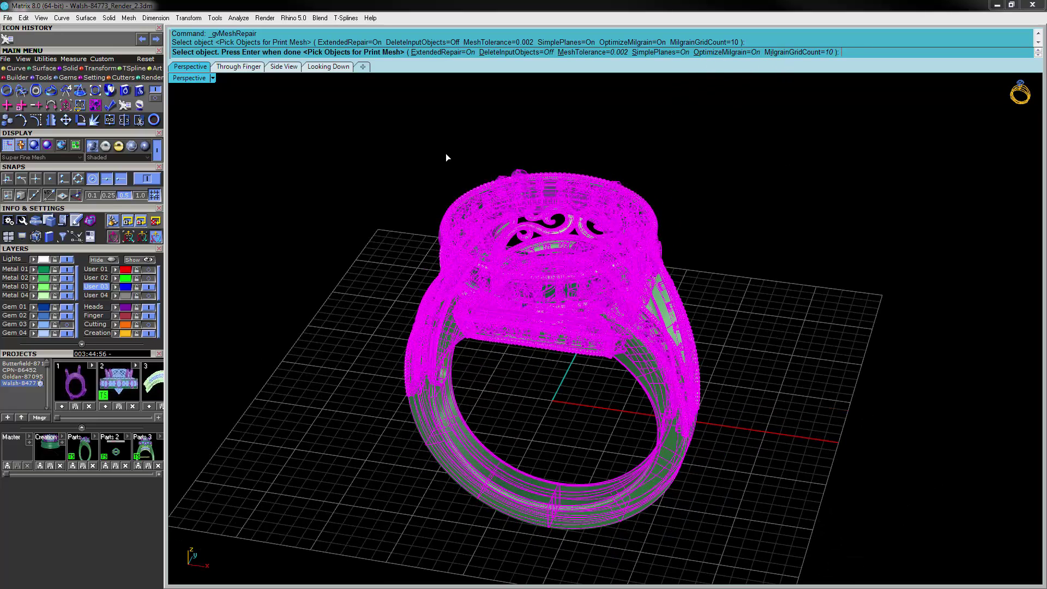
pyautogui.press('Return')
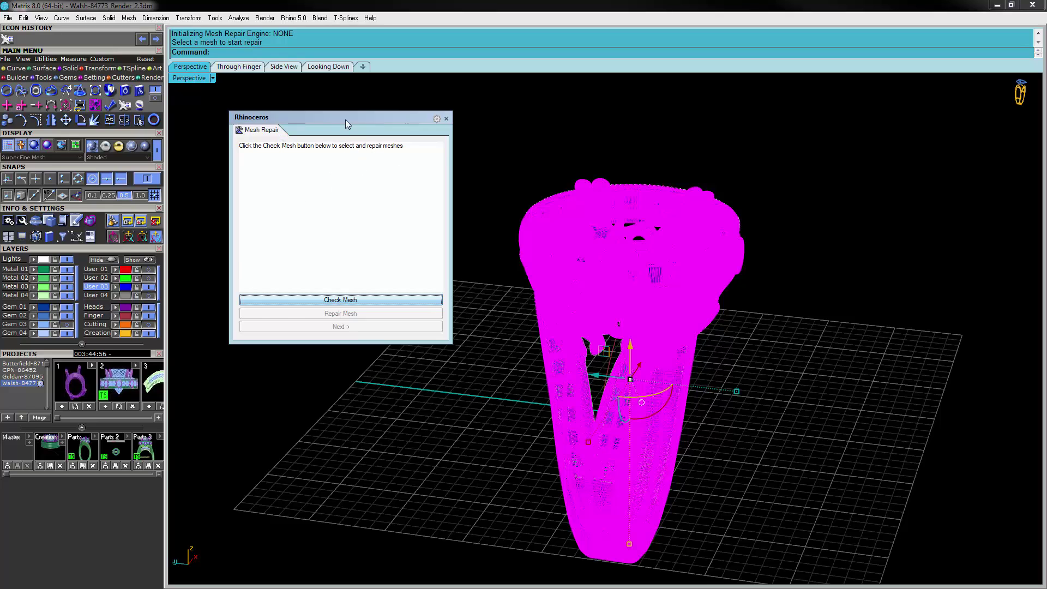
# Step: Check the ring's print mesh for errors in Mesh Repair, read its report, and close the mesh and edge analysis windows
pyautogui.moveTo(346, 120); pyautogui.dragTo(335, 142)
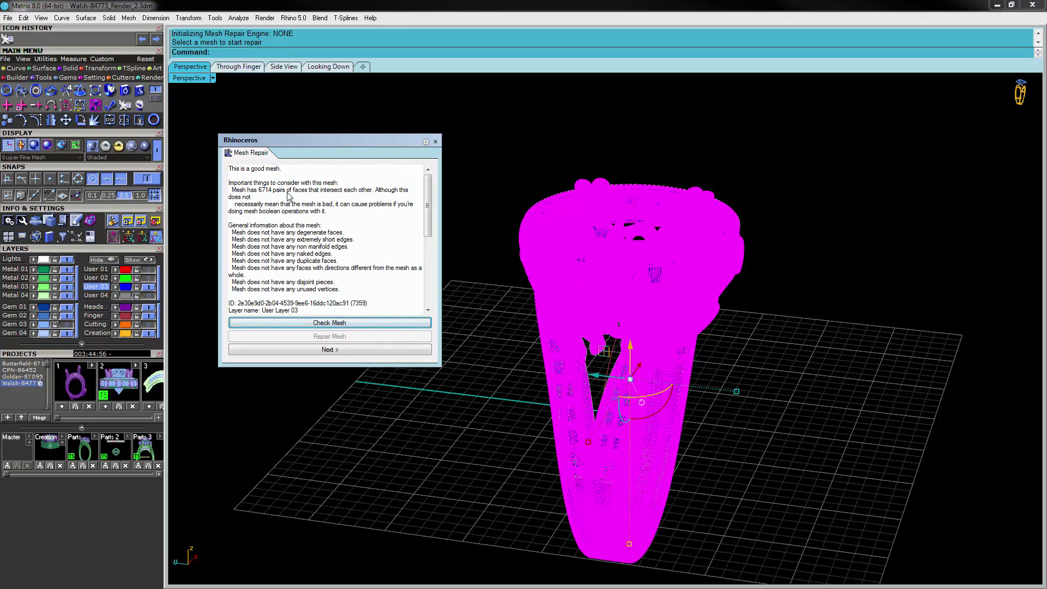
pyautogui.moveTo(428, 203); pyautogui.dragTo(428, 253)
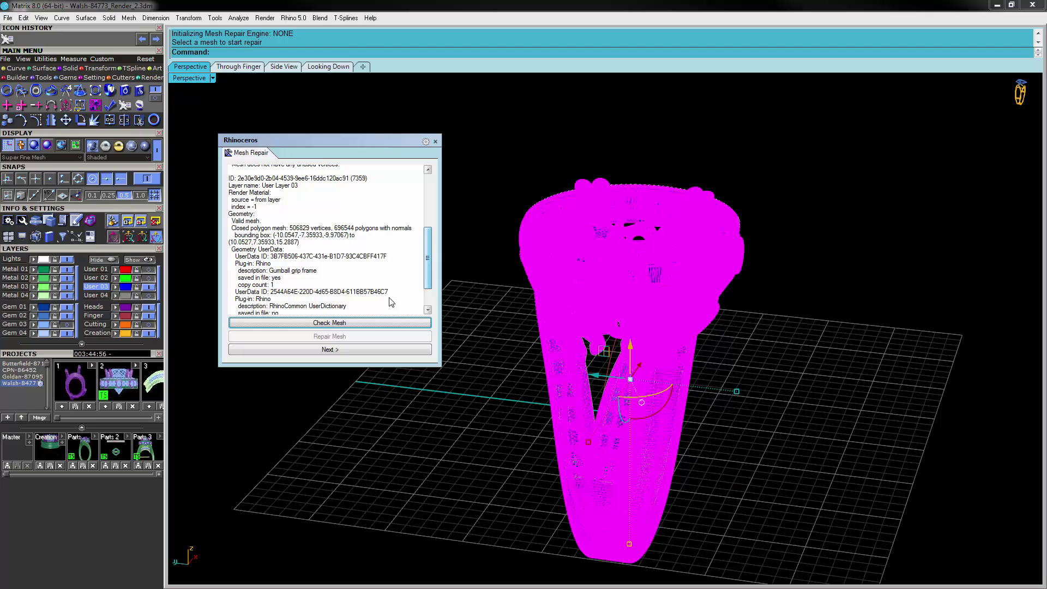
pyautogui.click(329, 350)
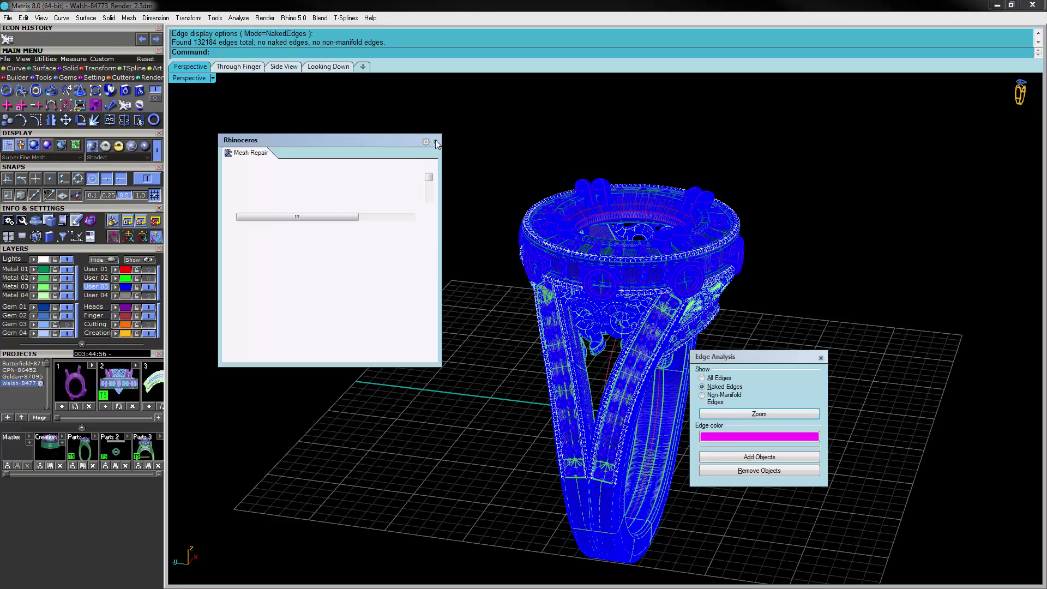
pyautogui.click(821, 358)
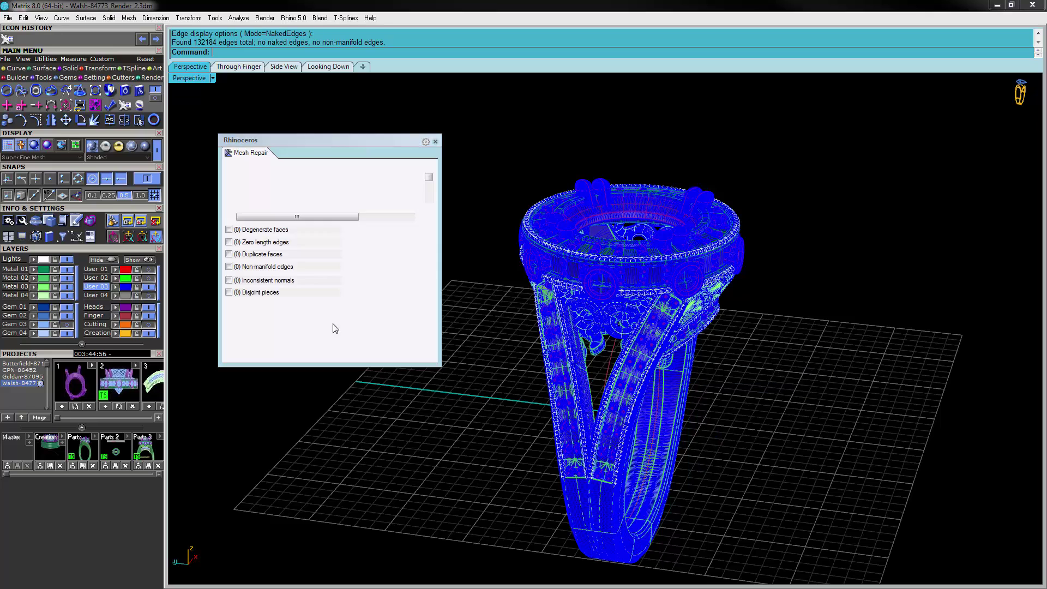
# Step: Select the ring's print mesh from the overlapping objects and move it clear of the original model along the green axis
pyautogui.click(559, 361)
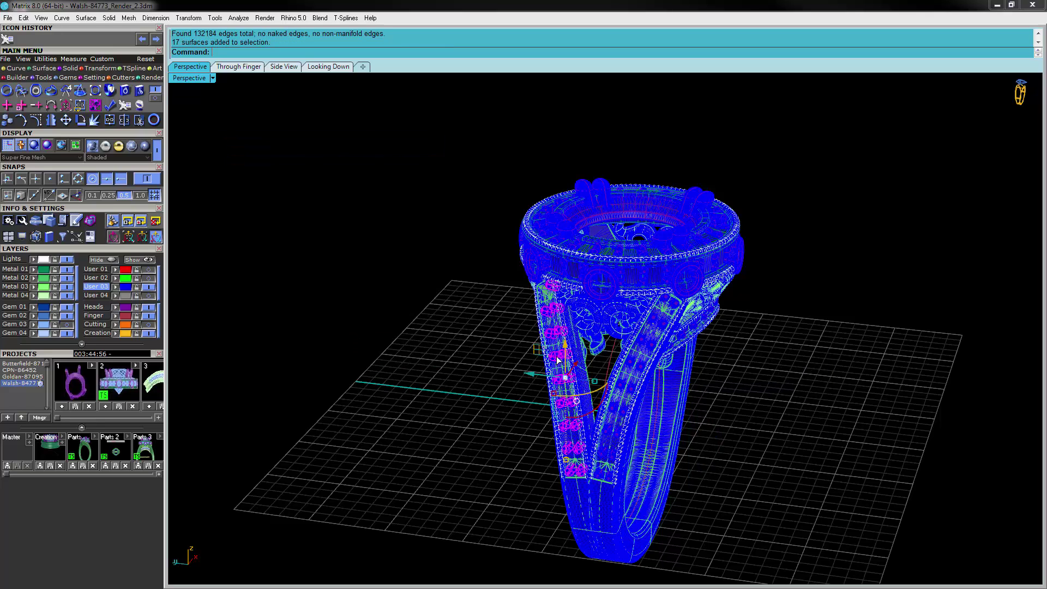
pyautogui.click(609, 532)
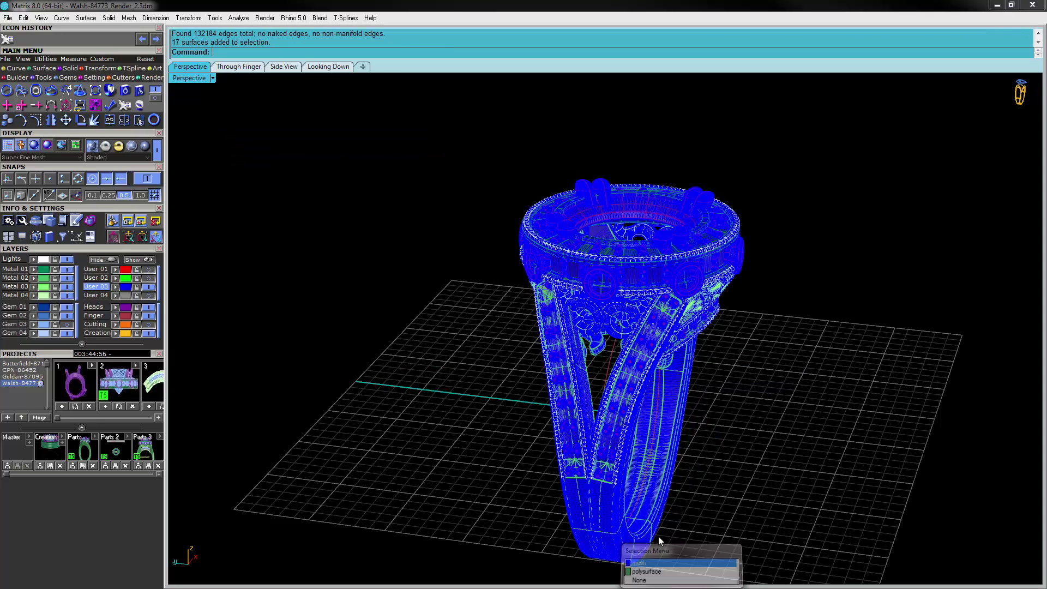
pyautogui.click(659, 562)
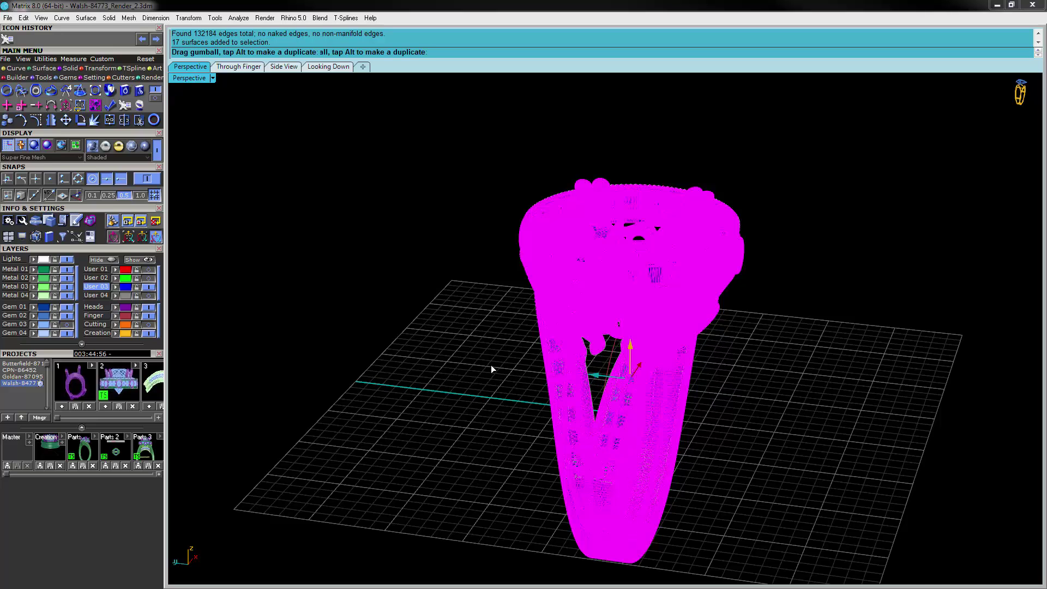
pyautogui.press('alt')
pyautogui.moveTo(491, 370); pyautogui.dragTo(339, 337)
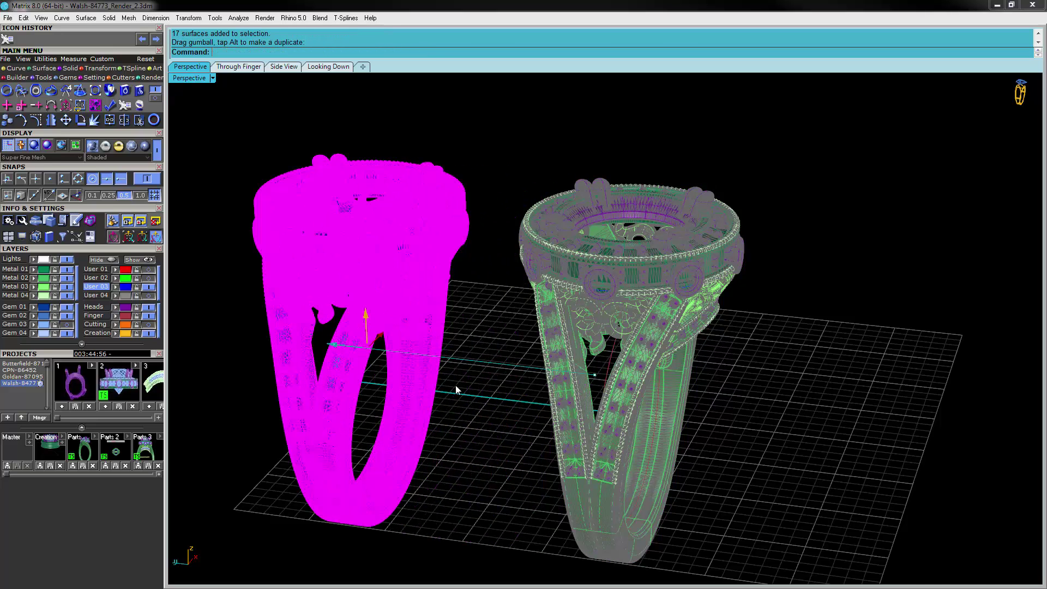
pyautogui.click(475, 442)
pyautogui.moveTo(474, 442); pyautogui.dragTo(436, 180, button='right')
# Step: Export only the separated print mesh as an STL (Stereolithography) file named test into the Awaiting Printing folder
pyautogui.click(459, 247)
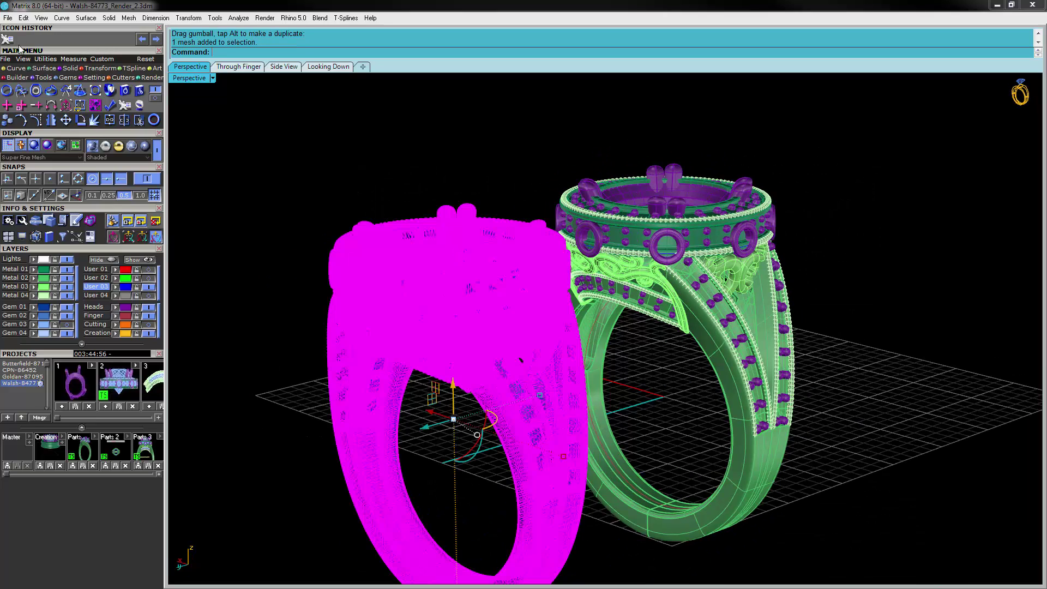
pyautogui.click(8, 59)
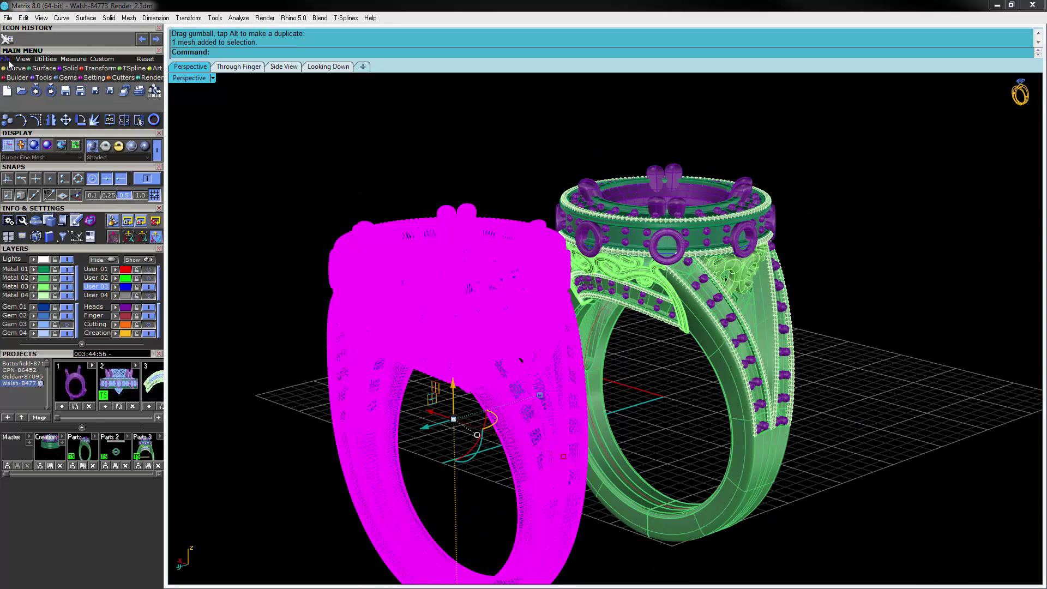
pyautogui.click(35, 91)
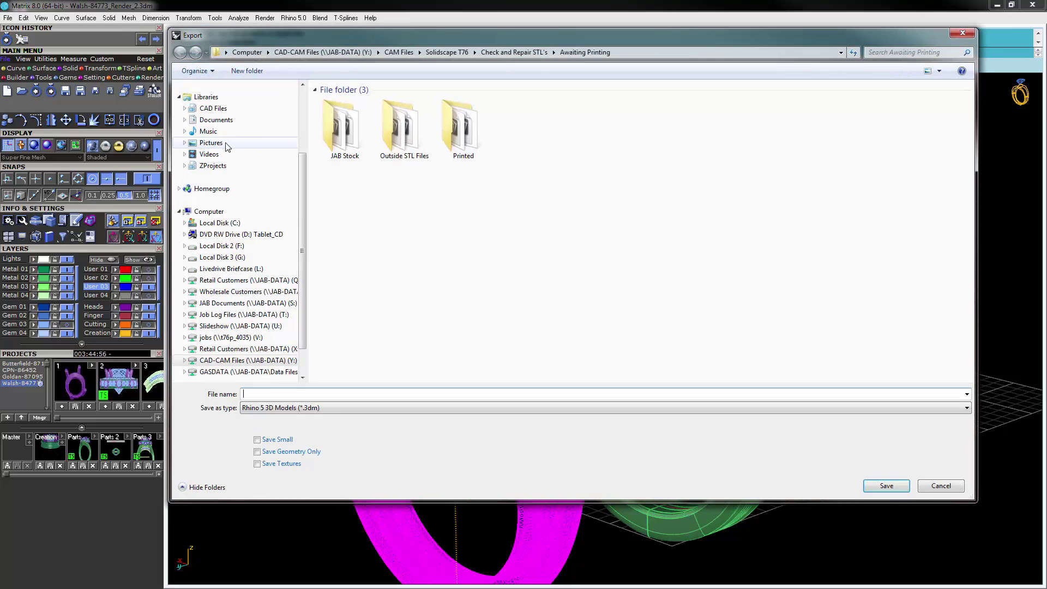
pyautogui.click(316, 408)
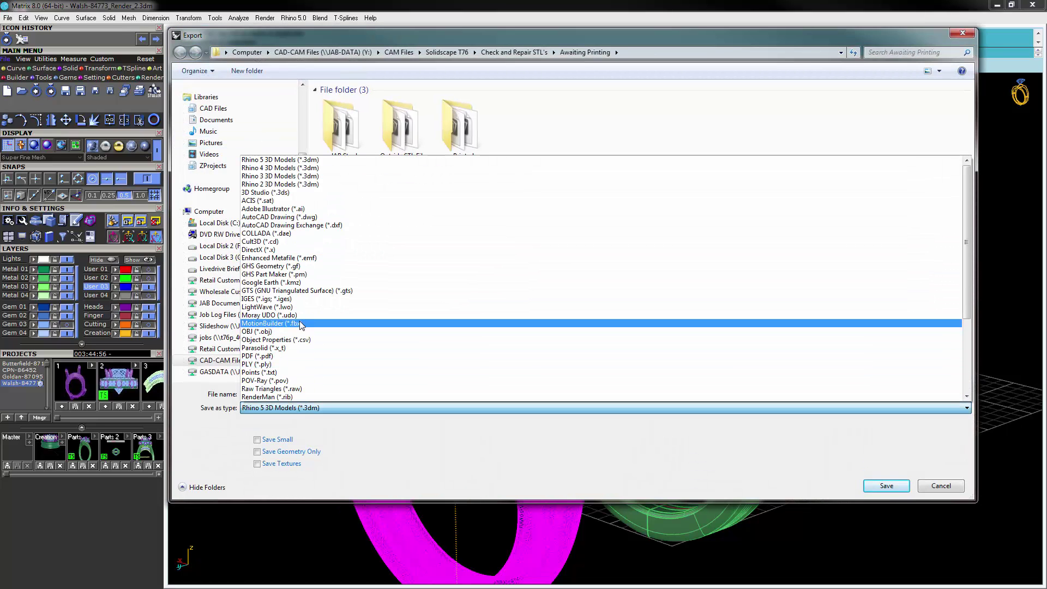
pyautogui.scroll(-5, 299, 322)
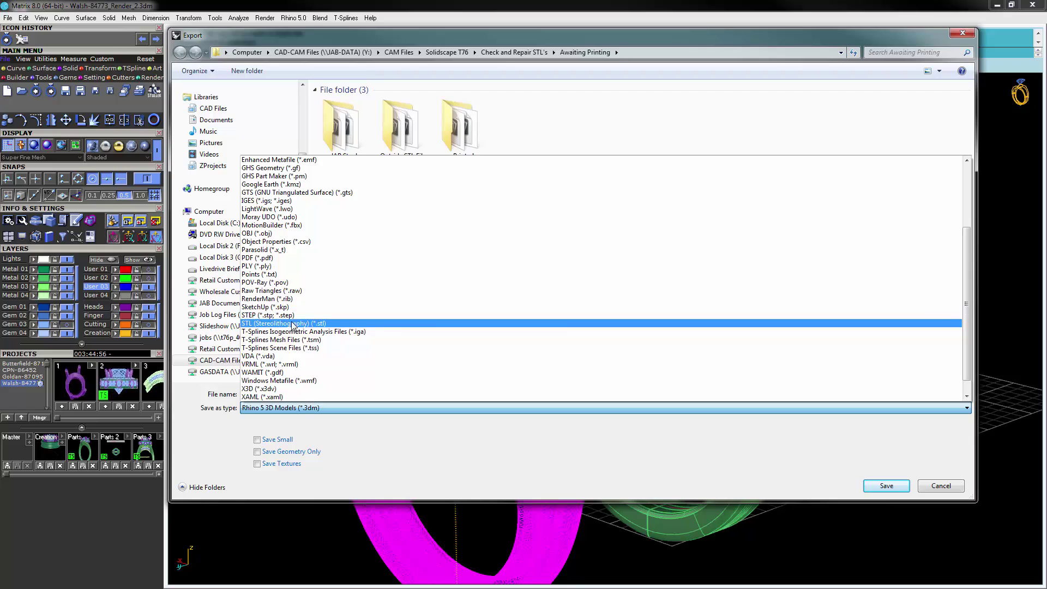
pyautogui.click(295, 322)
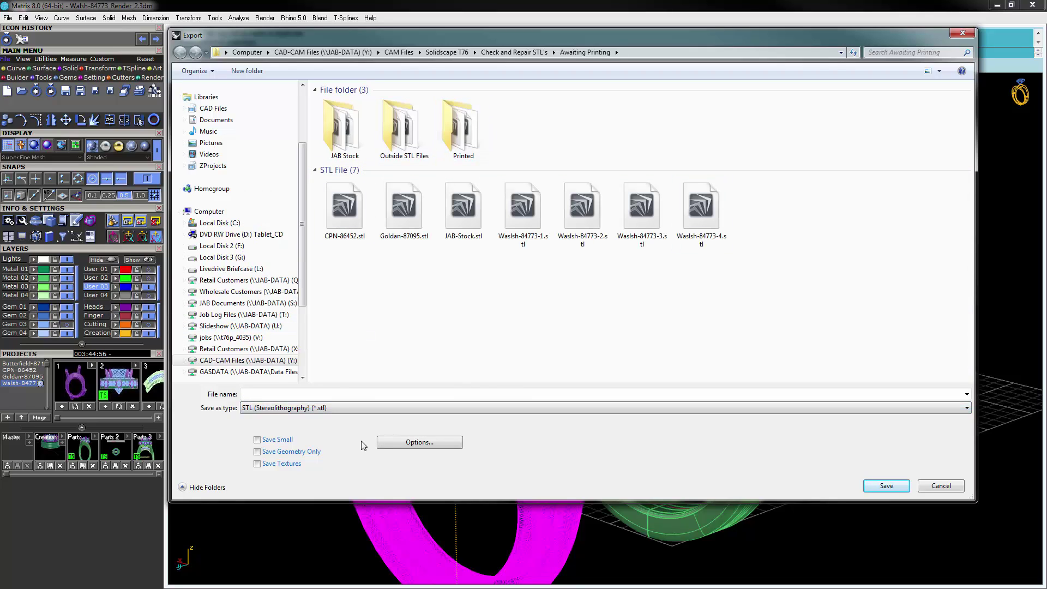
pyautogui.click(341, 395)
pyautogui.write('test')
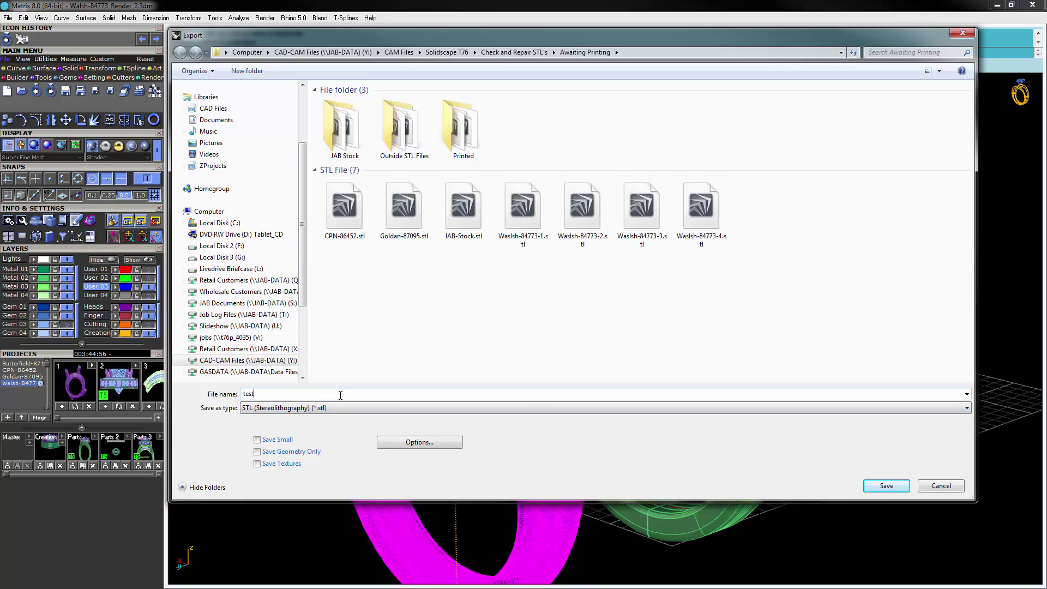
pyautogui.click(889, 486)
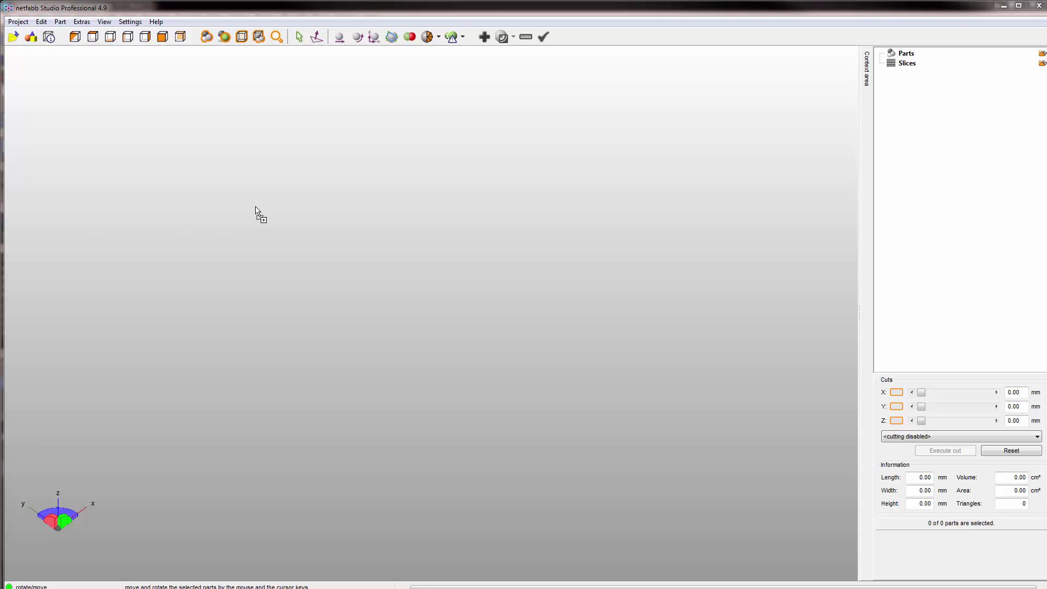
# Step: Switch to netfabb Studio and try to open test.stl, moving the window aside to check the export status in Matrix
pyautogui.moveTo(367, 189); pyautogui.dragTo(369, 195)
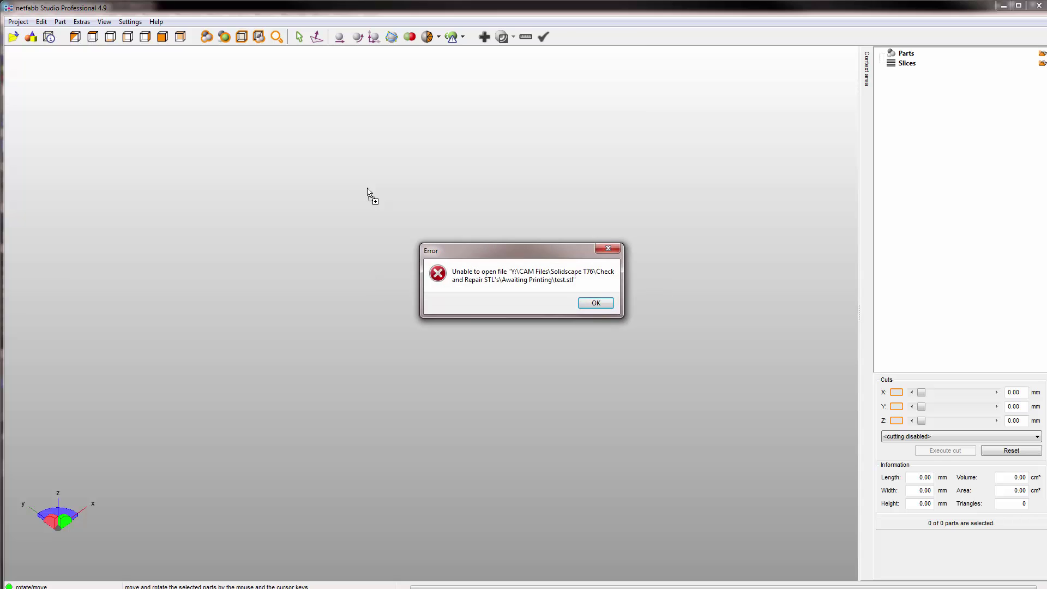
pyautogui.click(596, 303)
pyautogui.moveTo(669, 10); pyautogui.dragTo(685, 314)
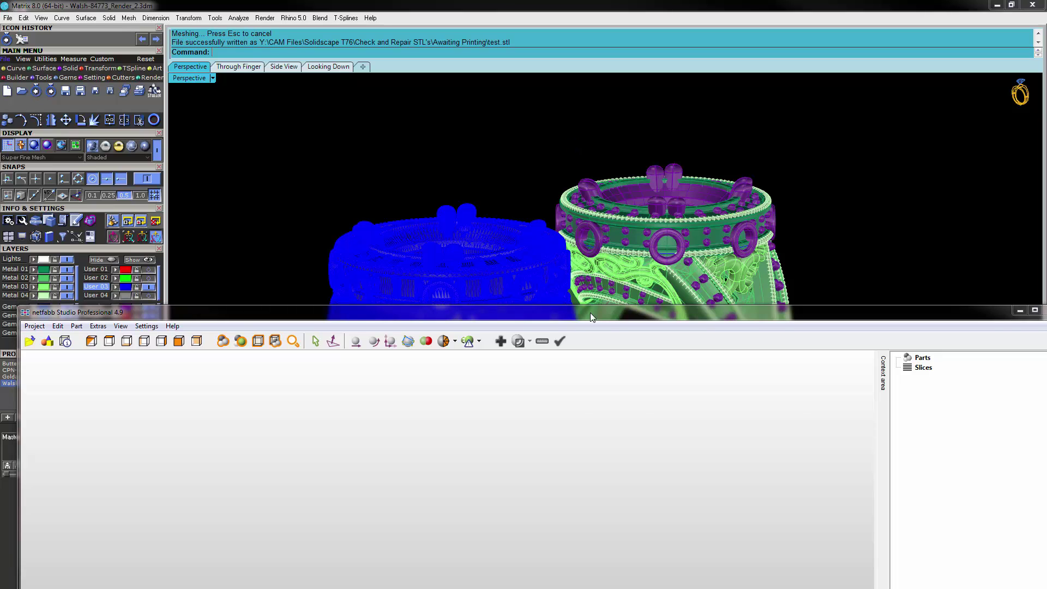
pyautogui.moveTo(591, 312); pyautogui.dragTo(580, 145)
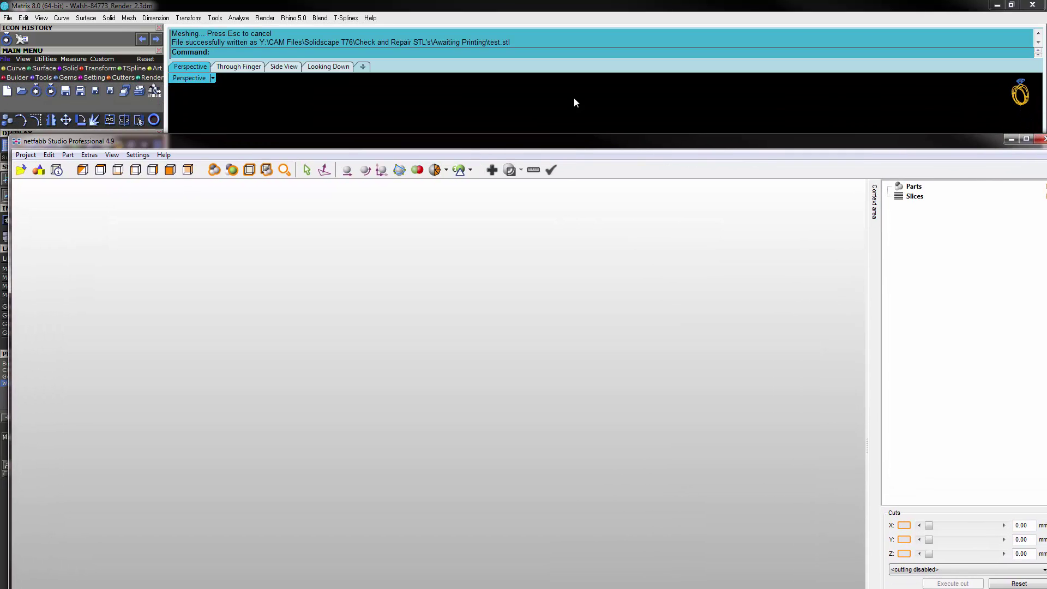
pyautogui.moveTo(493, 143); pyautogui.dragTo(516, 20)
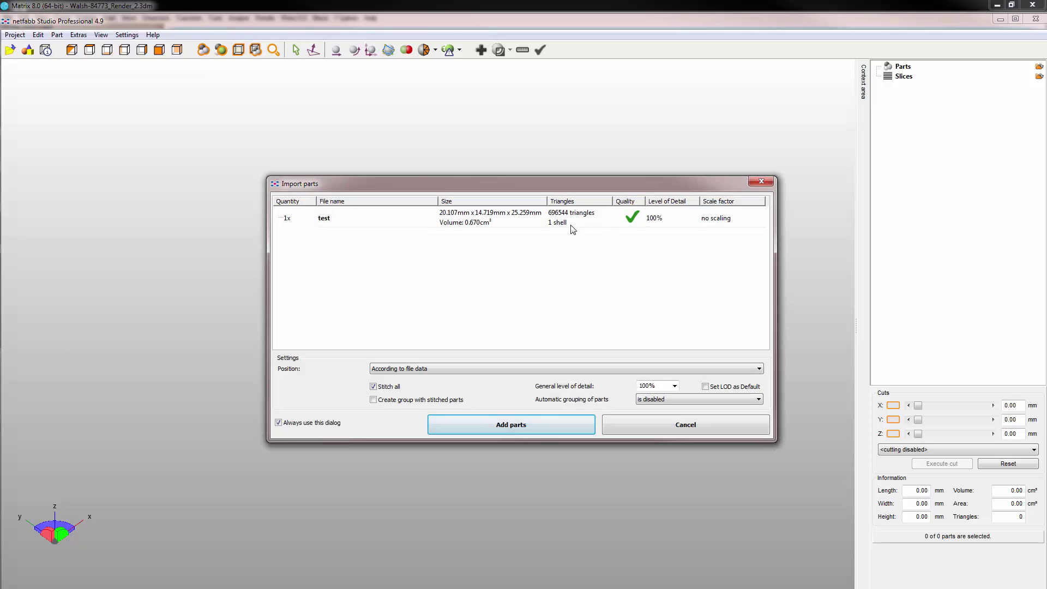
# Step: Import the test part into the netfabb project at 100% level of detail, positioned according to file data
pyautogui.click(543, 430)
pyautogui.moveTo(588, 330); pyautogui.dragTo(540, 348, button='right')
pyautogui.scroll(5, 540, 348)
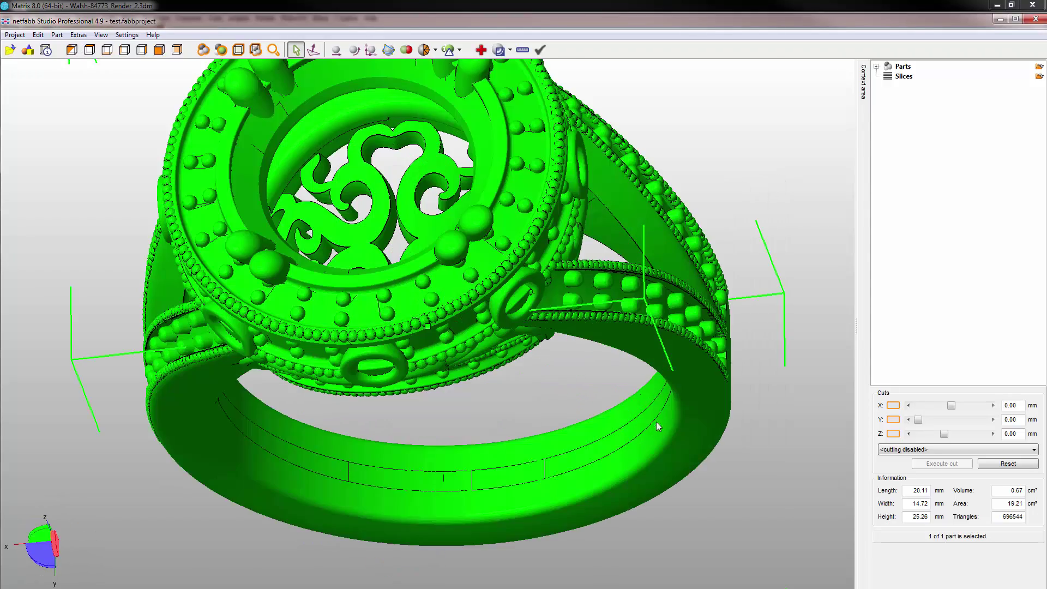
# Step: Examine the imported ring mesh up close, including the milgrain edges, bezels, beads and scrollwork
pyautogui.moveTo(657, 425); pyautogui.dragTo(659, 339, button='right')
pyautogui.scroll(5, 659, 339)
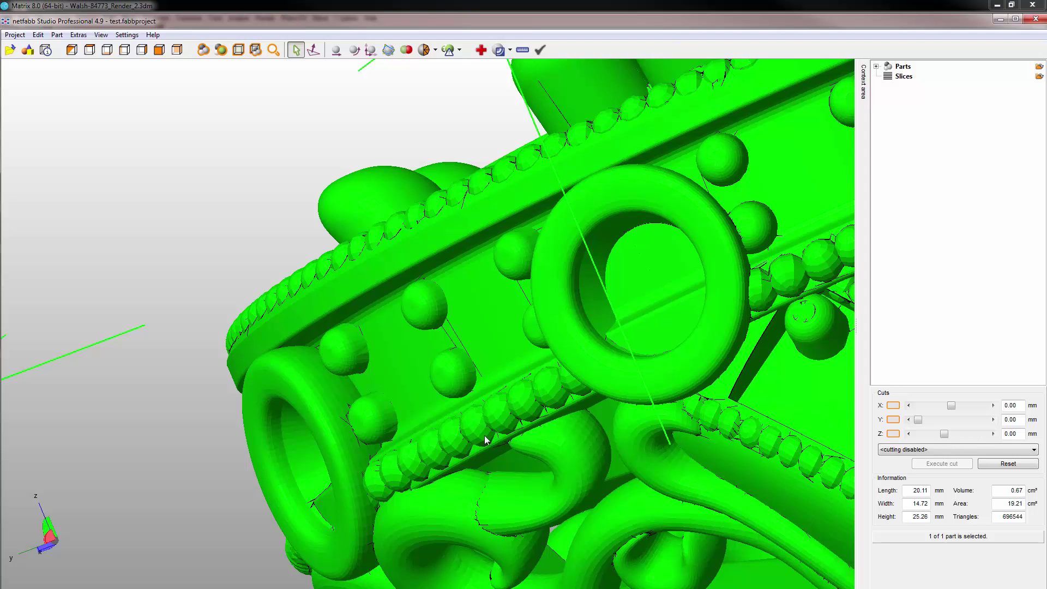
pyautogui.scroll(2, 501, 426)
pyautogui.scroll(-8, 544, 452)
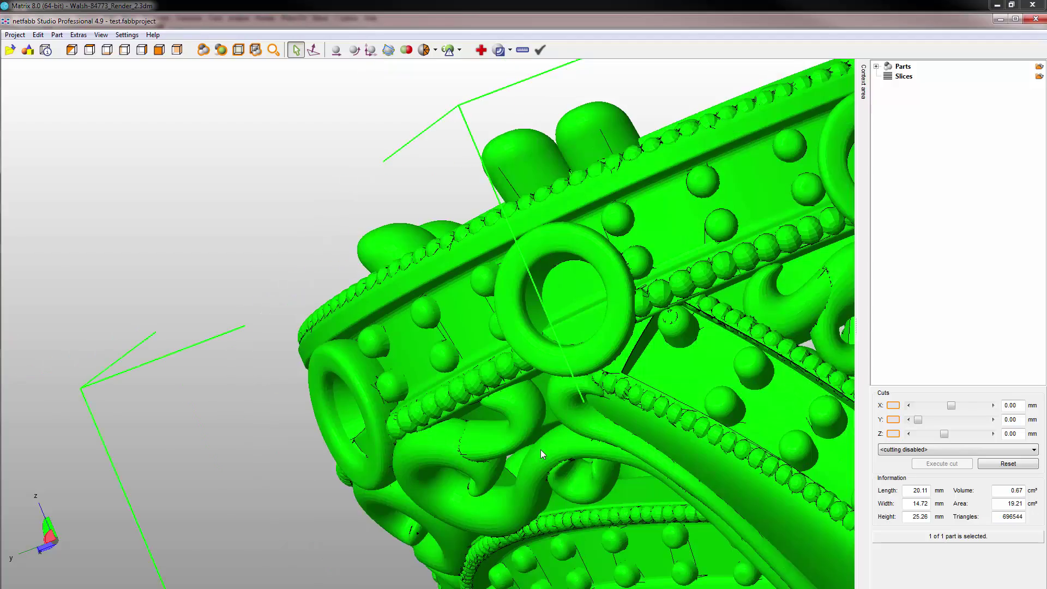
pyautogui.scroll(-4, 542, 454)
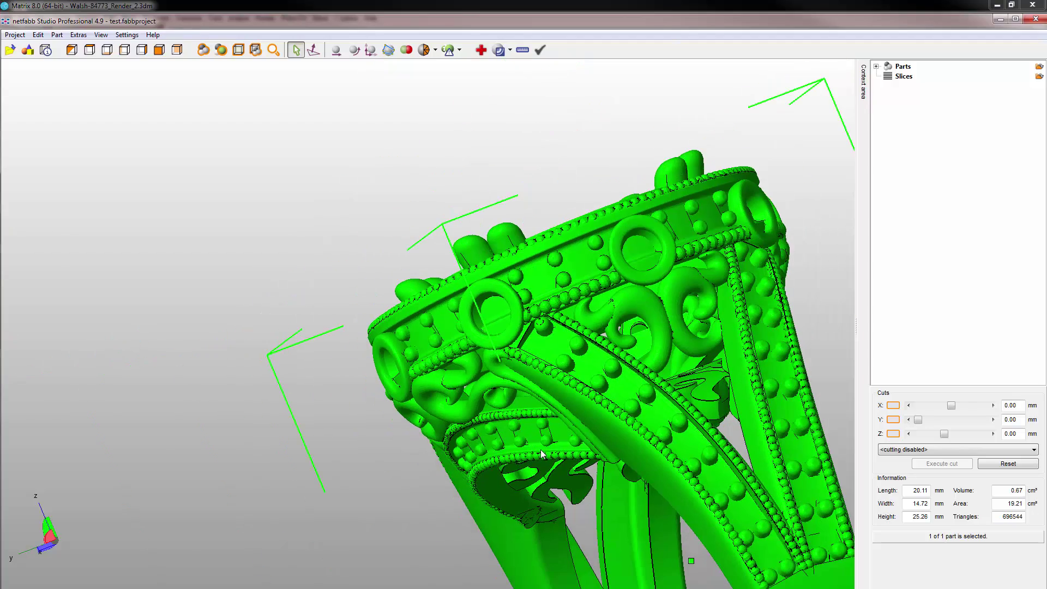
pyautogui.moveTo(542, 454); pyautogui.dragTo(335, 385, button='right')
pyautogui.scroll(3, 289, 340)
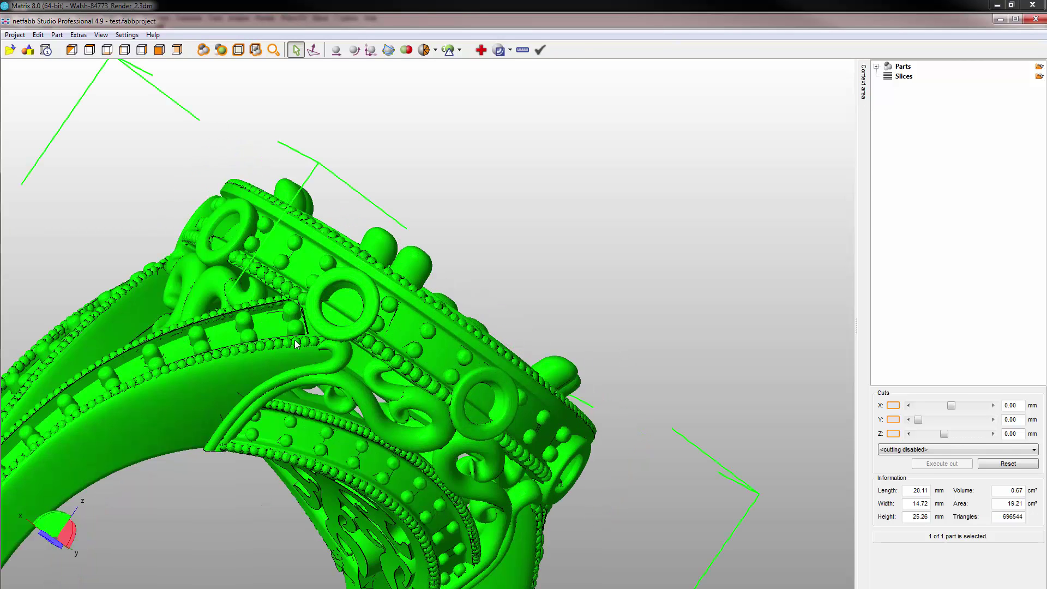